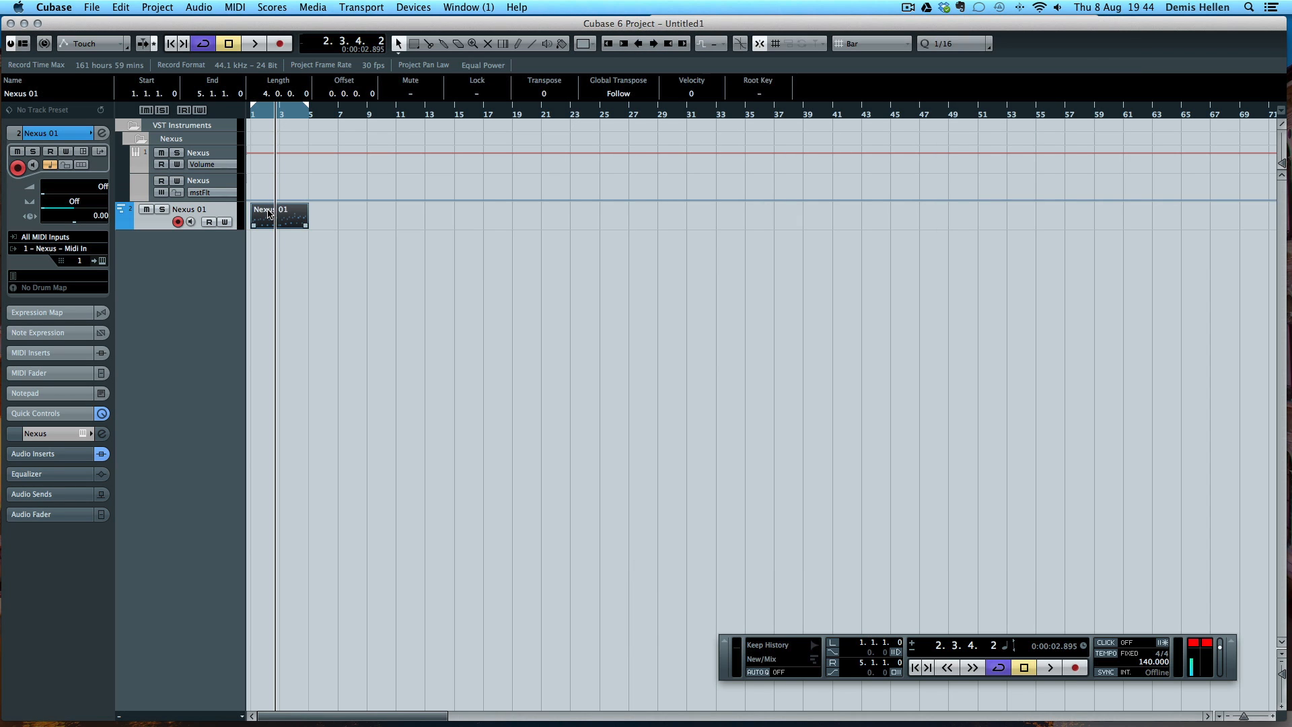
Play the Nexus loop from its start with the mixer open, and return playback to the beginning
{"action": "key", "text": "KP_Decimal"}
{"action": "key", "text": "space"}
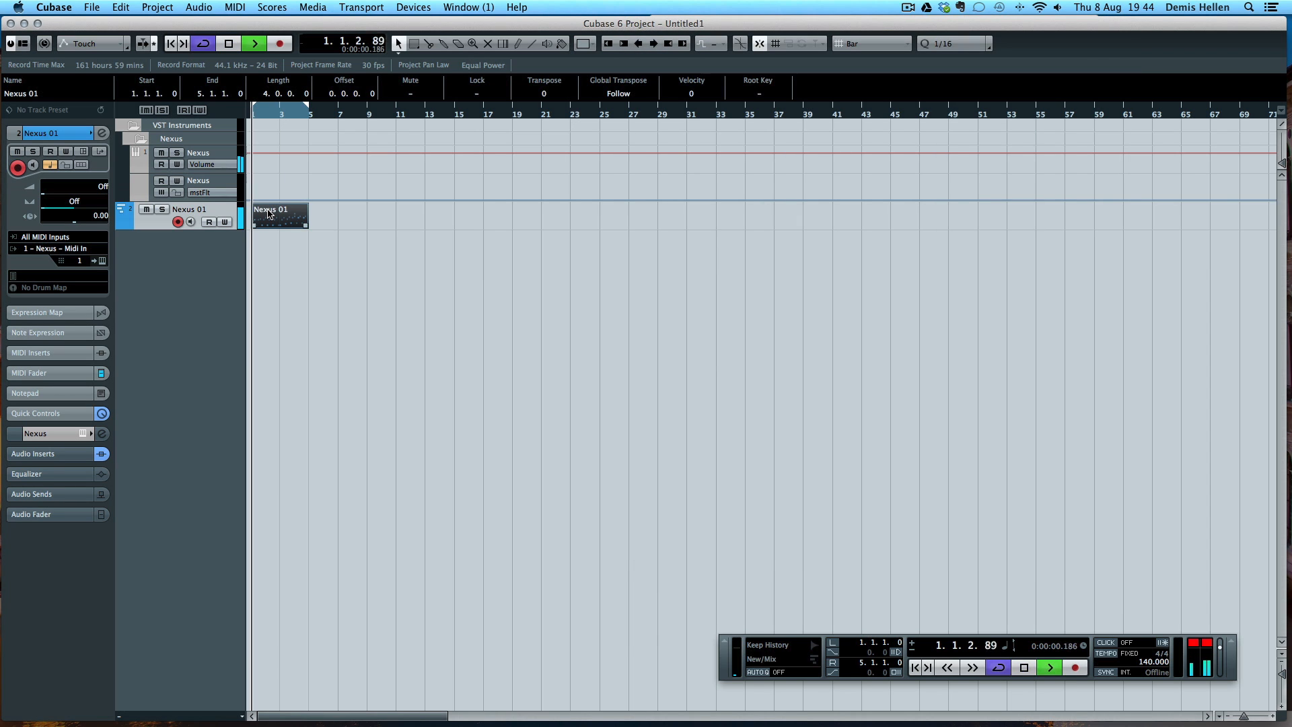
{"action": "key", "text": "F3"}
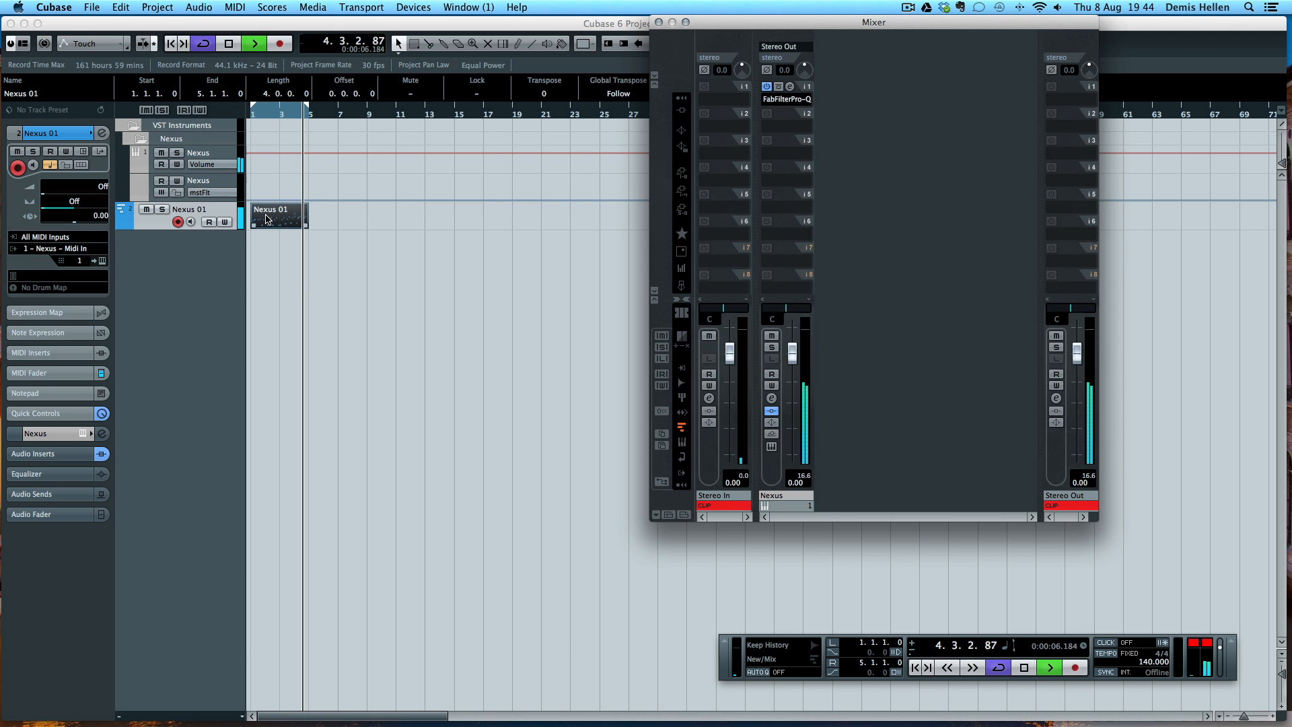
{"action": "key", "text": "space"}
{"action": "key", "text": "KP_Decimal"}
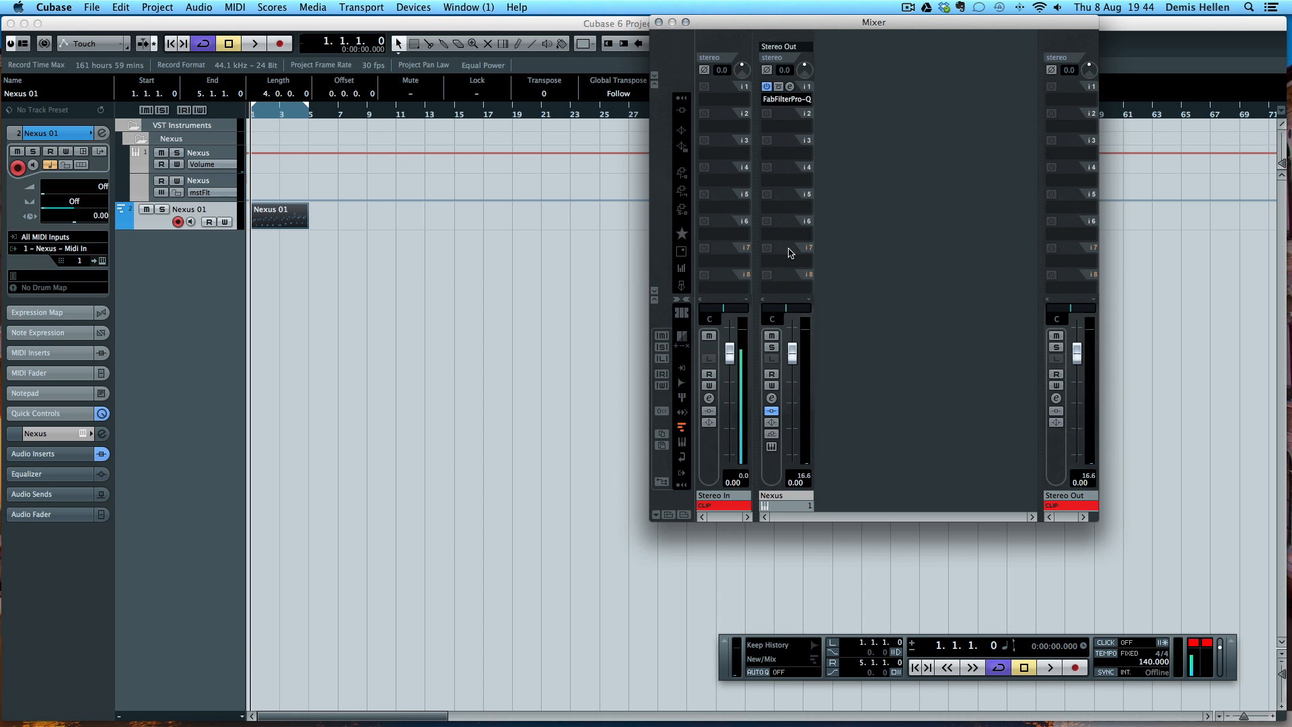
Open the FabFilter Pro-Q insert on the Nexus channel and keep its analyzer on Pre-EQ
{"action": "left_click", "coordinate": [790, 87]}
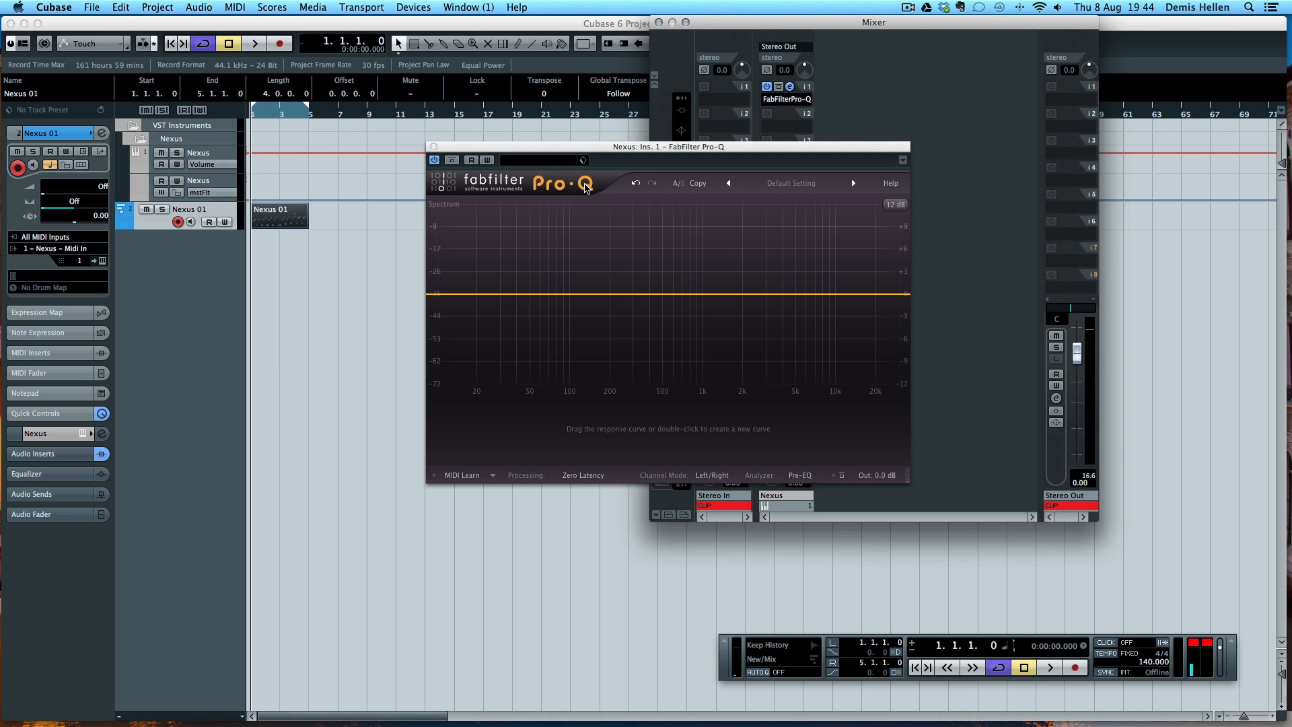
{"action": "left_click", "coordinate": [798, 476]}
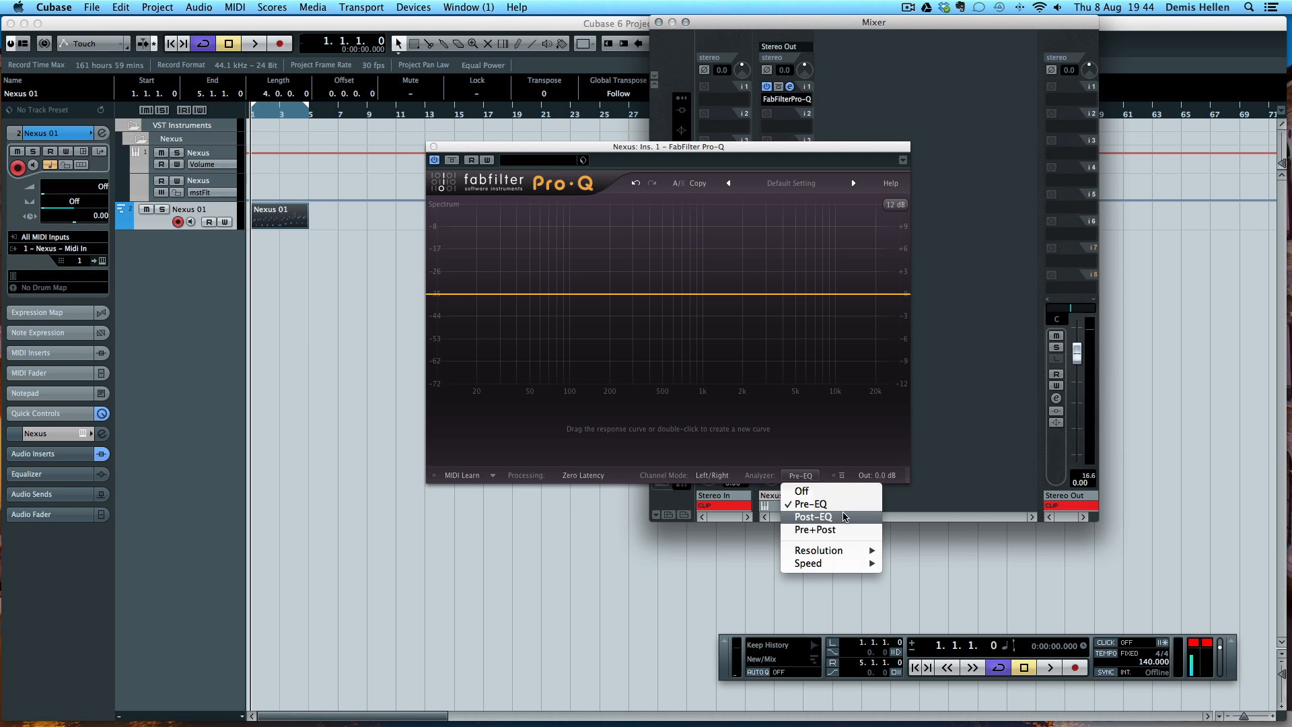
{"action": "left_click", "coordinate": [808, 506]}
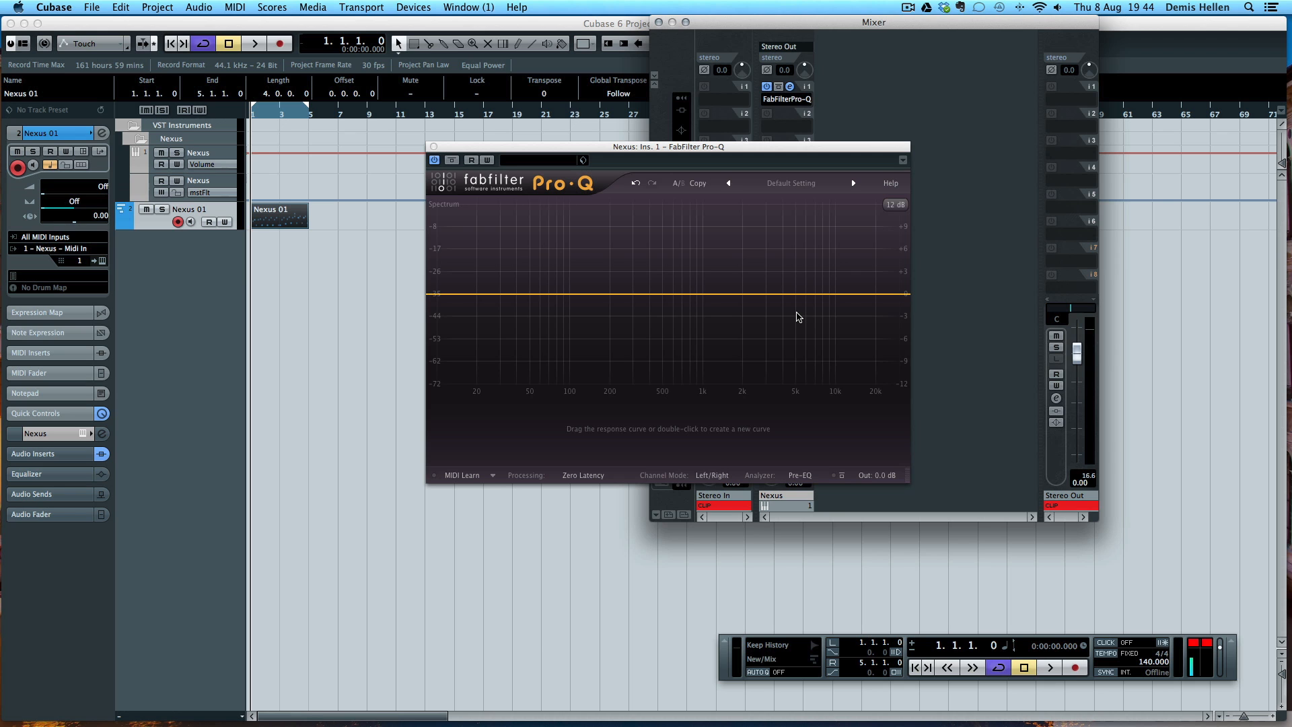
Add a low cut at about 23 Hz while the loop plays, and compare the sound with the EQ bypassed and active
{"action": "key", "text": "space"}
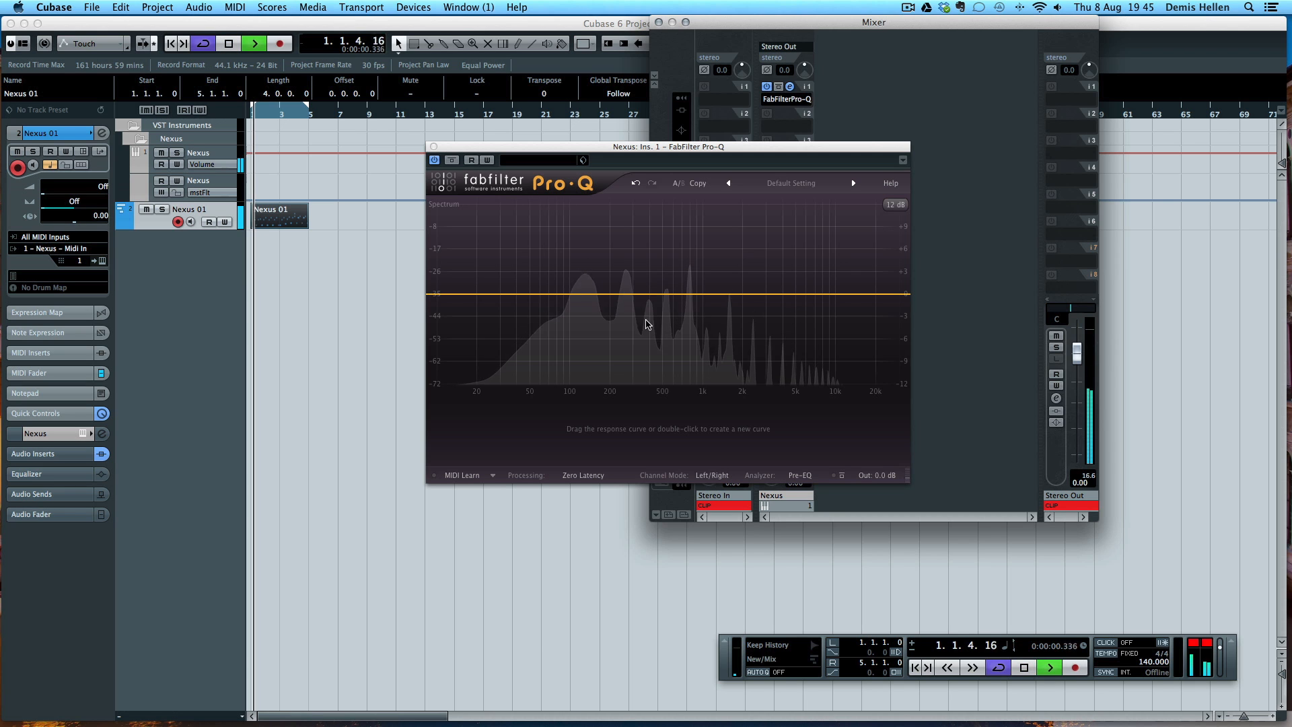
{"action": "left_click_drag", "start_coordinate": [454, 304], "coordinate": [489, 373]}
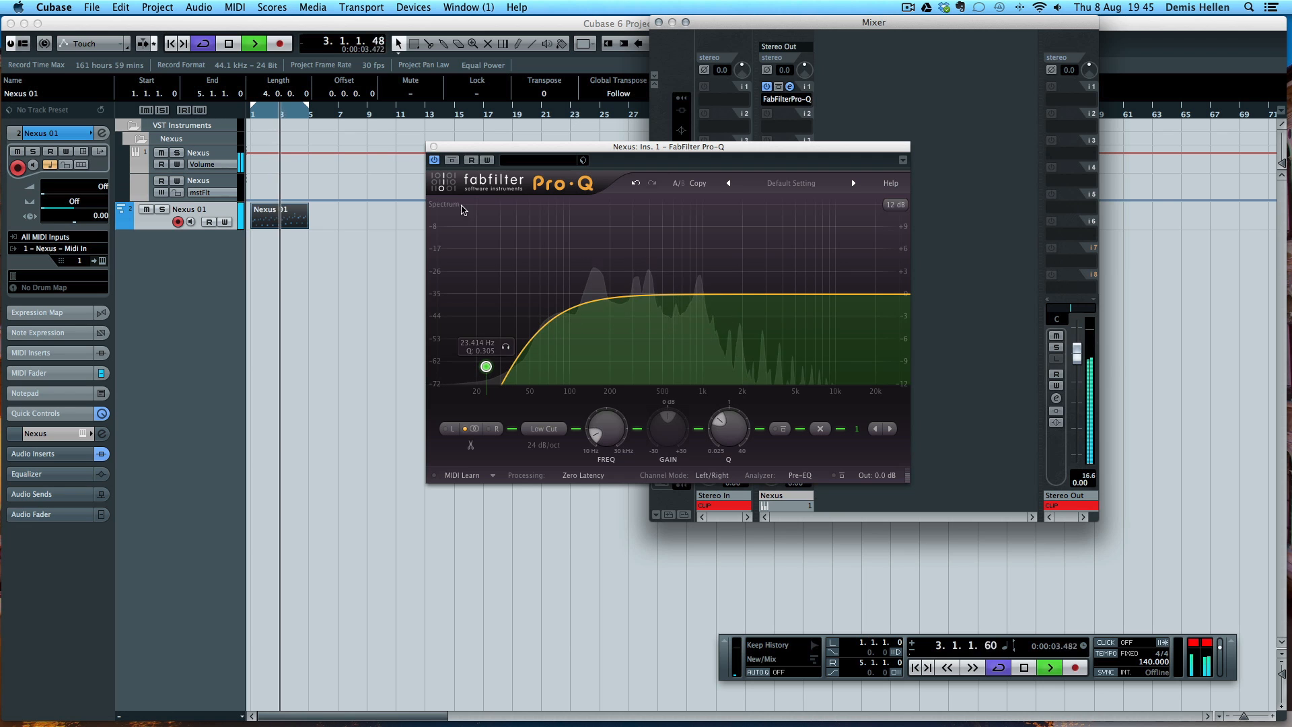
{"action": "left_click", "coordinate": [451, 161]}
{"action": "left_click", "coordinate": [451, 160]}
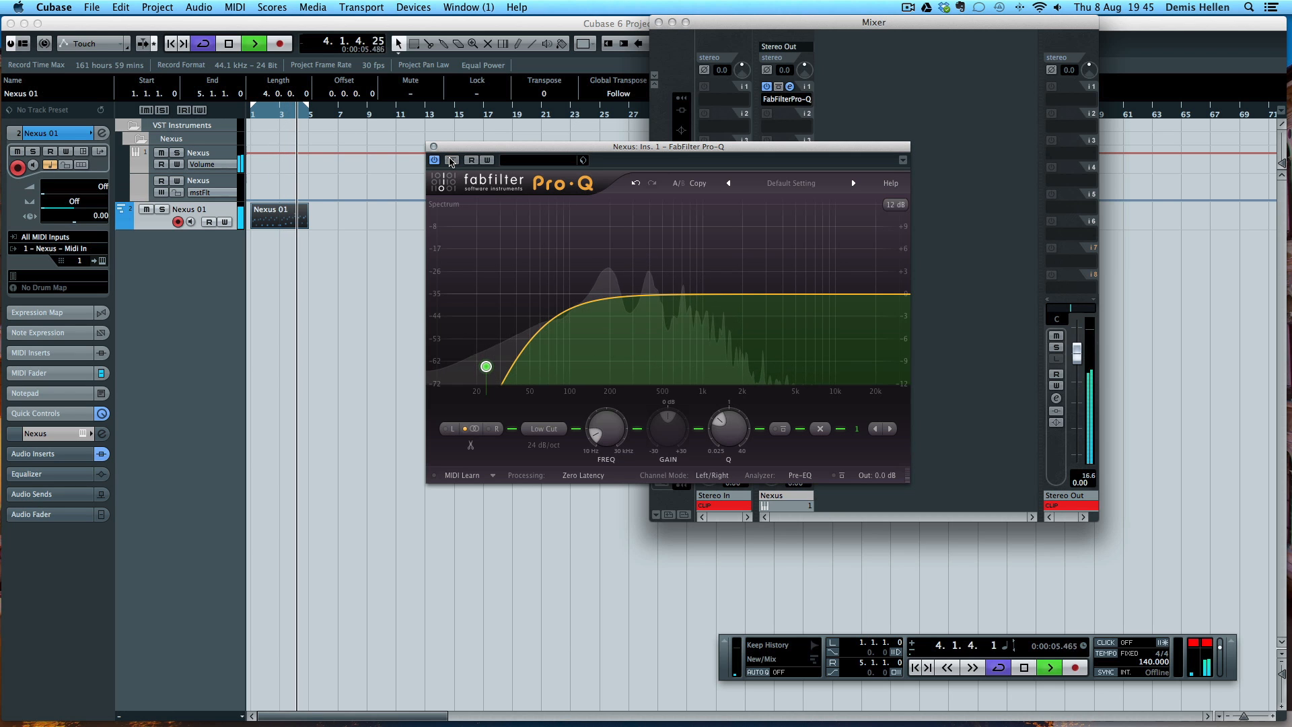
{"action": "left_click", "coordinate": [452, 160]}
{"action": "left_click", "coordinate": [452, 160]}
{"action": "left_click", "coordinate": [452, 160]}
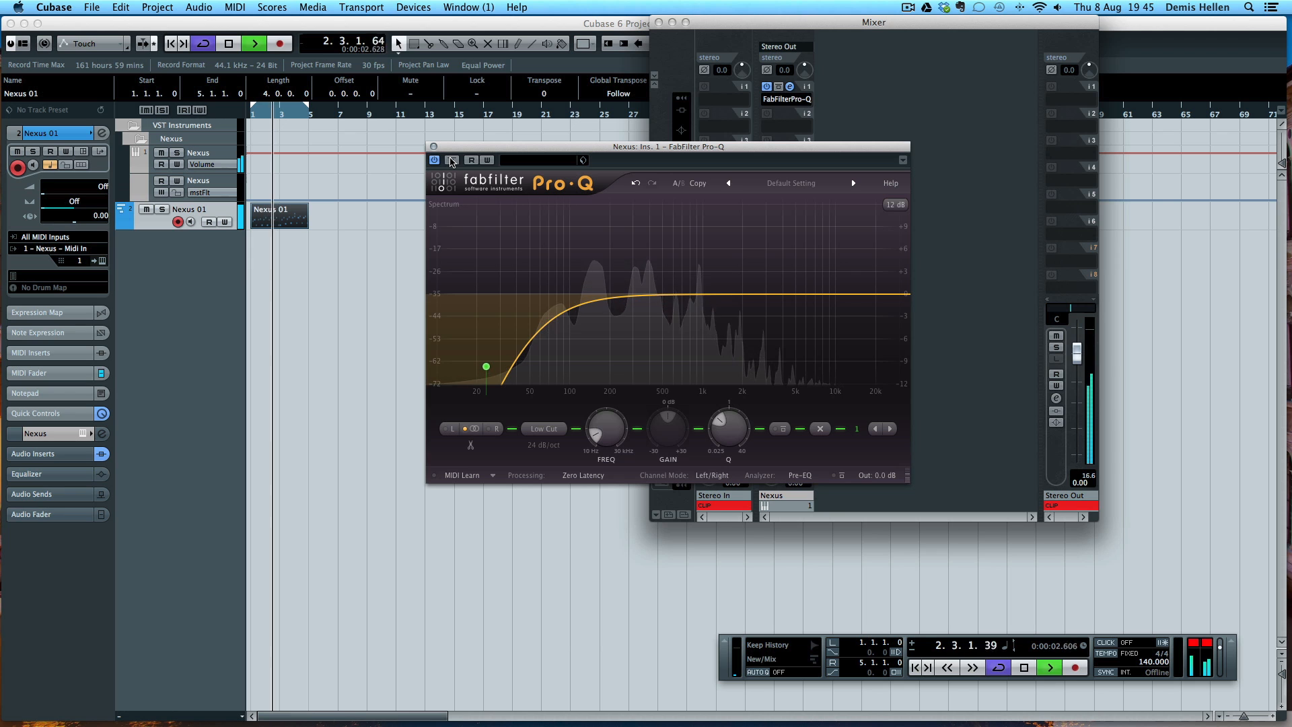
{"action": "left_click", "coordinate": [452, 160]}
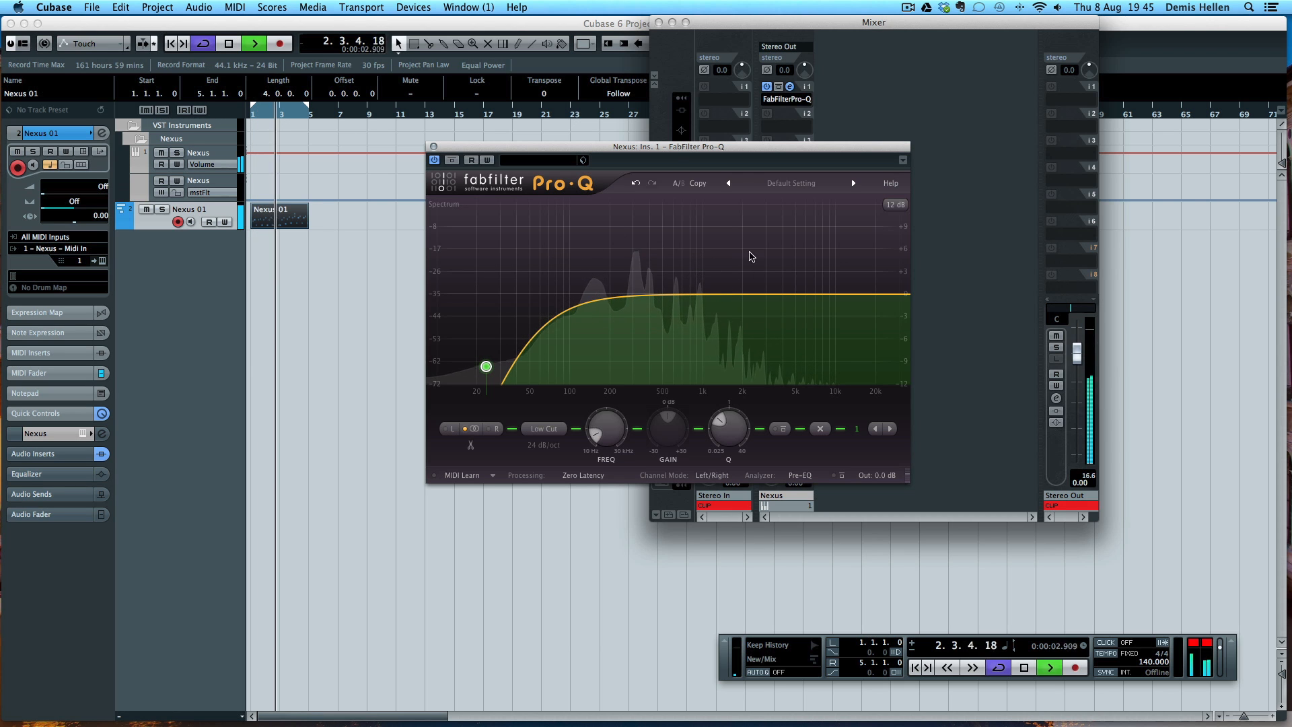
Add a narrow bell band with the display range at 30 dB, and boost it about 28 dB at about 953 Hz
{"action": "left_click", "coordinate": [779, 294]}
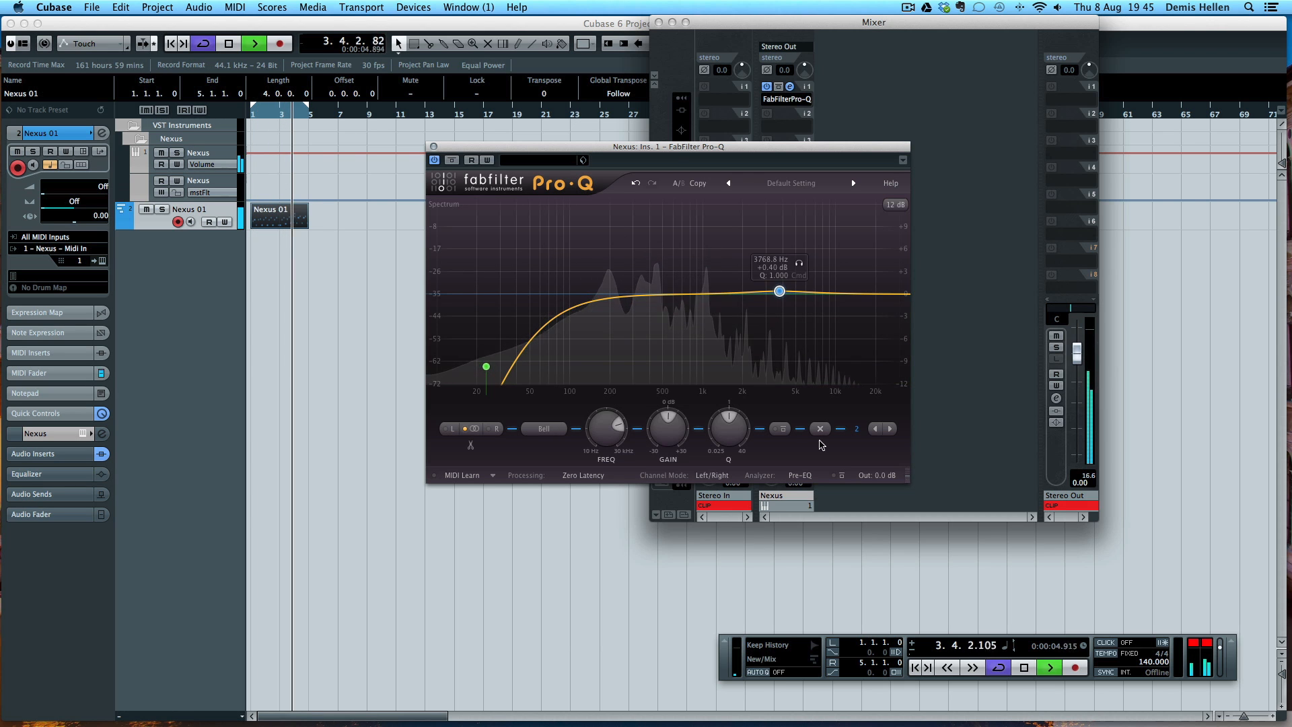
{"action": "left_click_drag", "start_coordinate": [780, 294], "coordinate": [789, 227]}
{"action": "left_click", "coordinate": [895, 204]}
{"action": "left_click", "coordinate": [908, 260]}
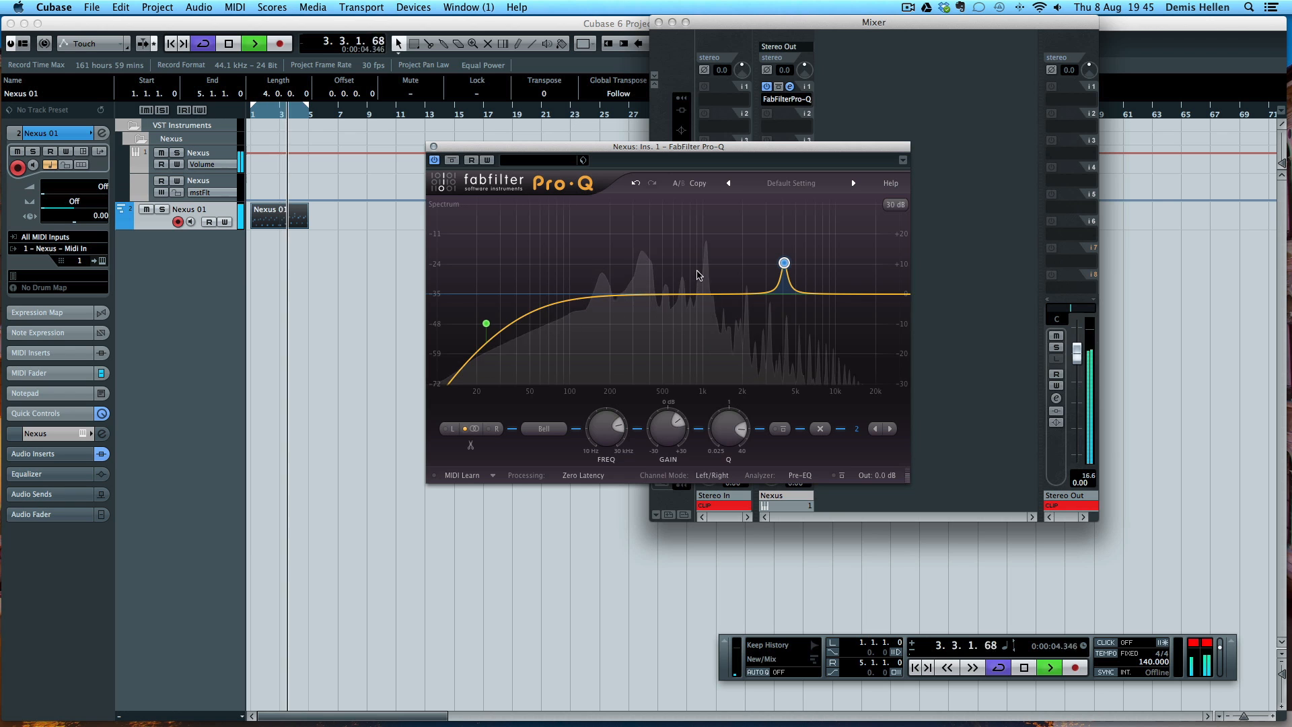
{"action": "left_click_drag", "start_coordinate": [784, 263], "coordinate": [700, 210]}
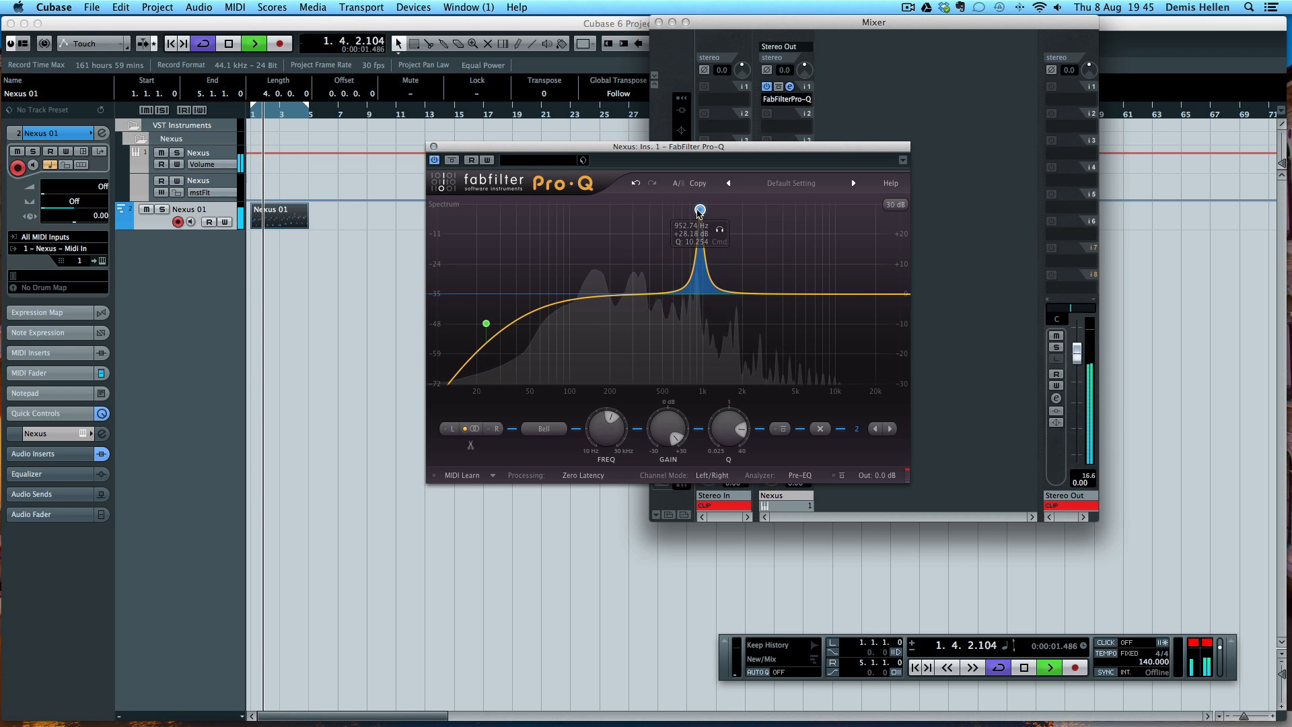
{"action": "key", "text": "space"}
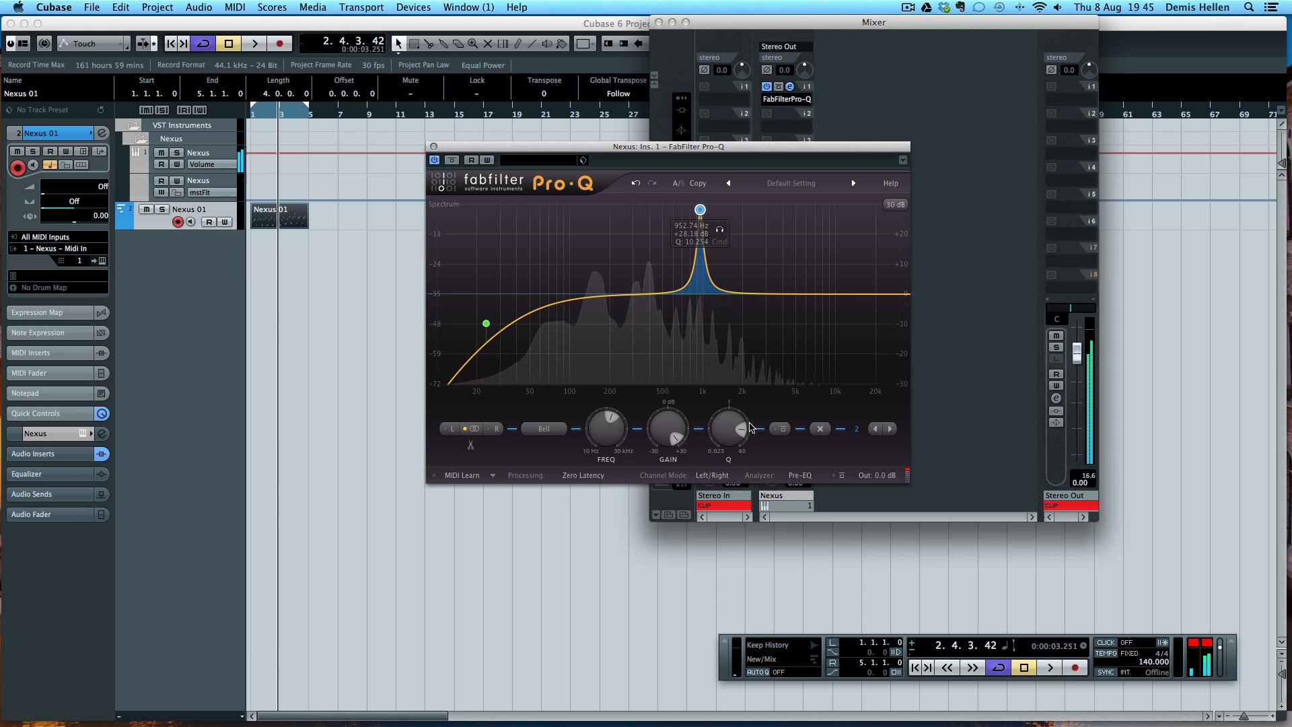
Narrow the 953 Hz band to a Q of about 20.7 and cut its gain to about -7.9 dB
{"action": "mouse_move", "coordinate": [728, 429]}
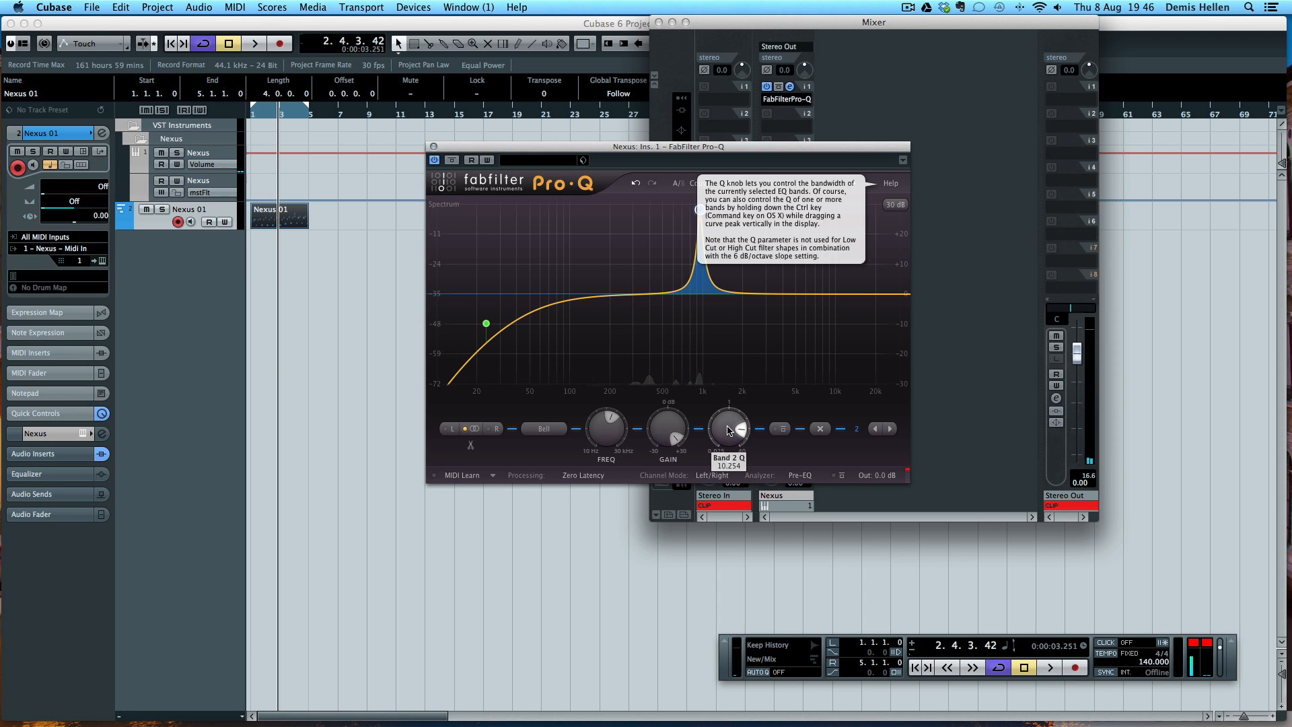
{"action": "scroll", "coordinate": [734, 423], "scroll_direction": "down", "scroll_amount": 5}
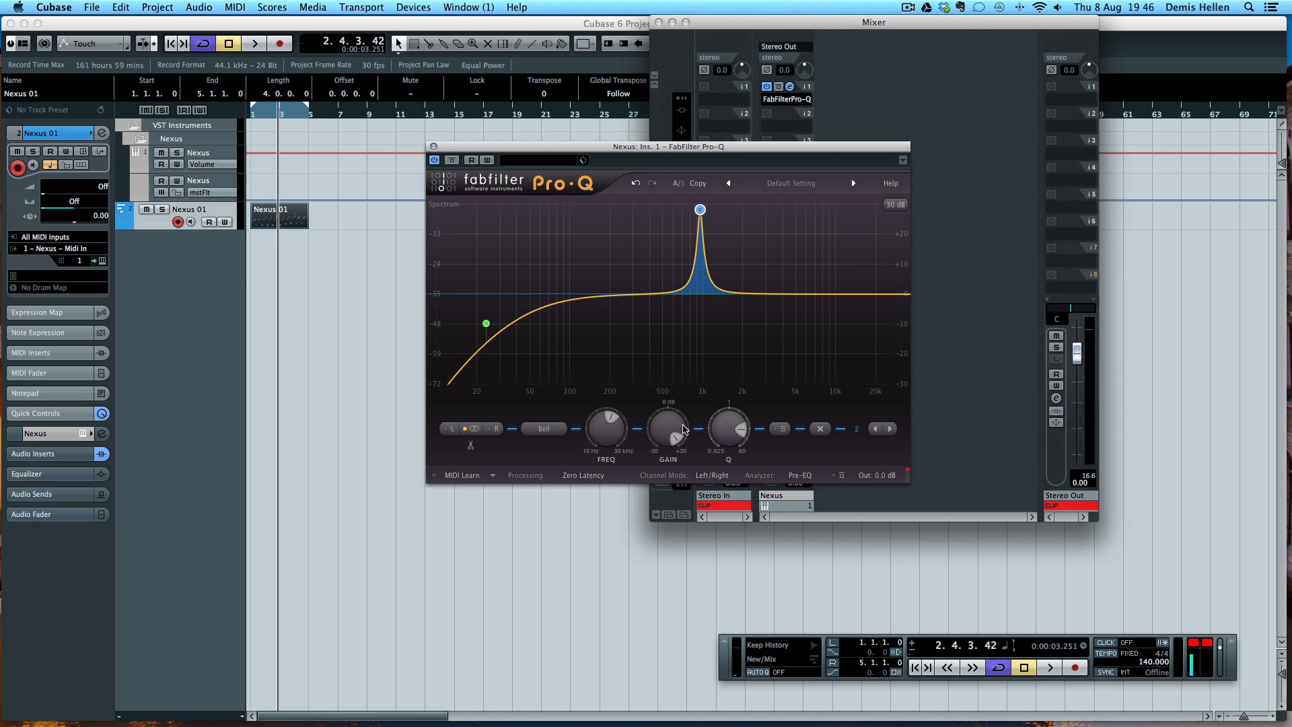
{"action": "scroll", "coordinate": [737, 421], "scroll_direction": "up", "scroll_amount": 8}
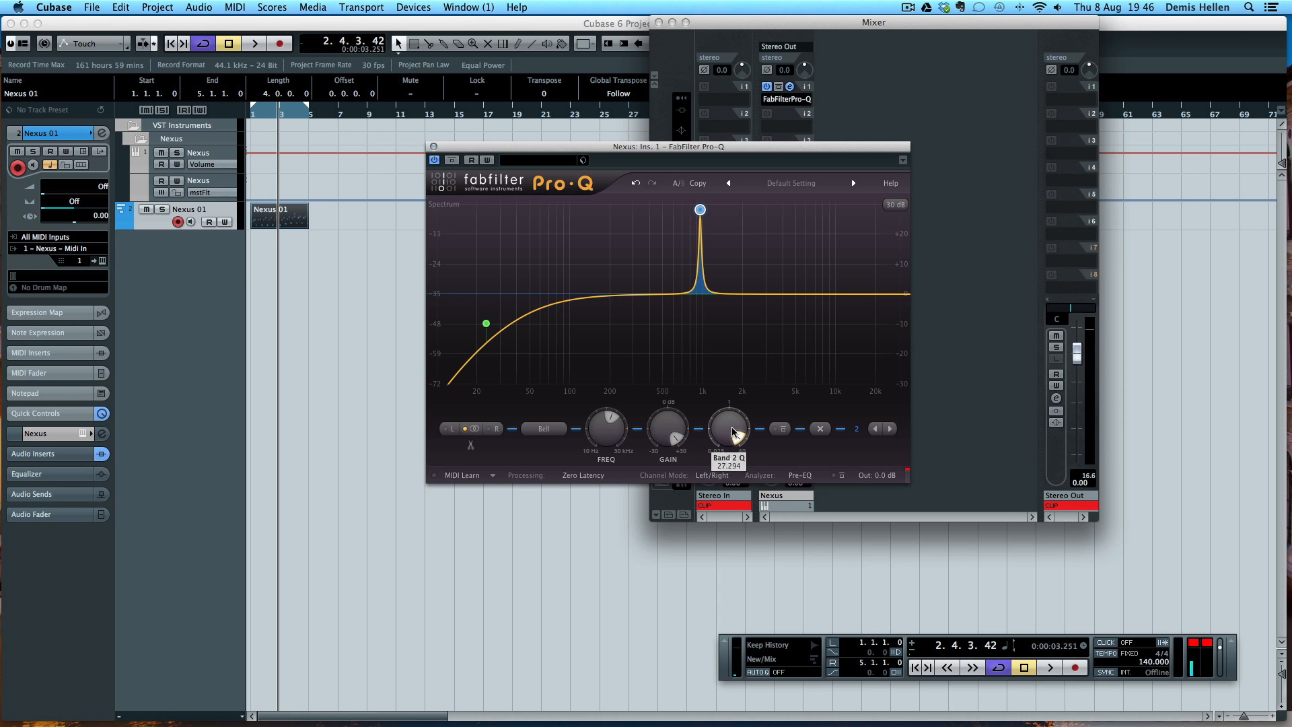
{"action": "left_click_drag", "start_coordinate": [671, 427], "coordinate": [671, 521]}
{"action": "key", "text": "space"}
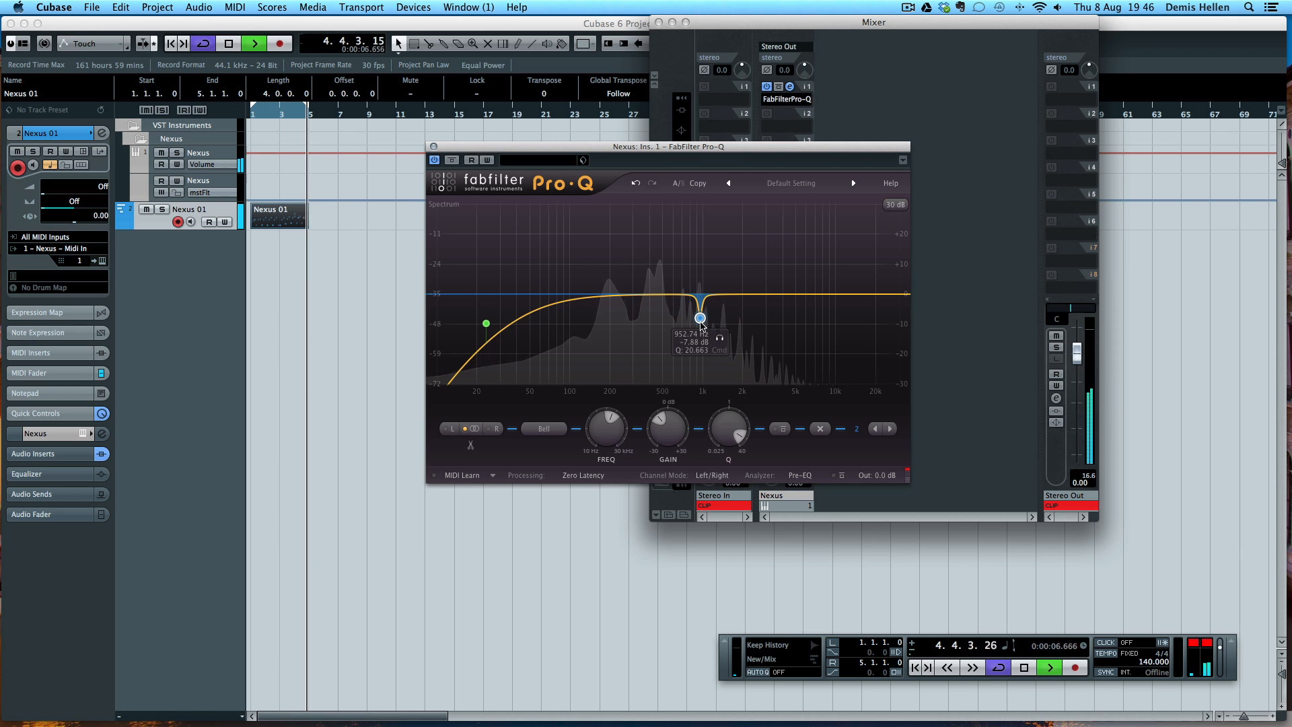
Compare the loop with the EQ bypassed and active, and audition the 953 Hz band on its own
{"action": "left_click", "coordinate": [451, 161]}
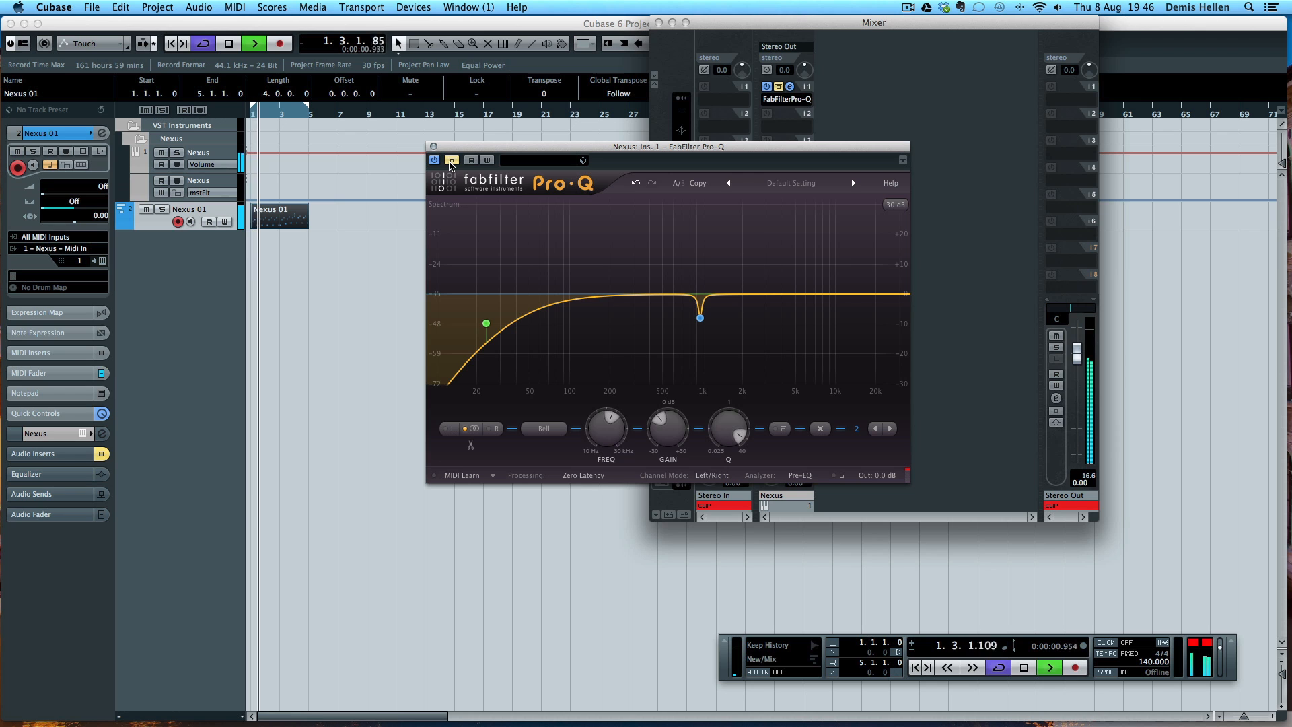
{"action": "left_click", "coordinate": [451, 161]}
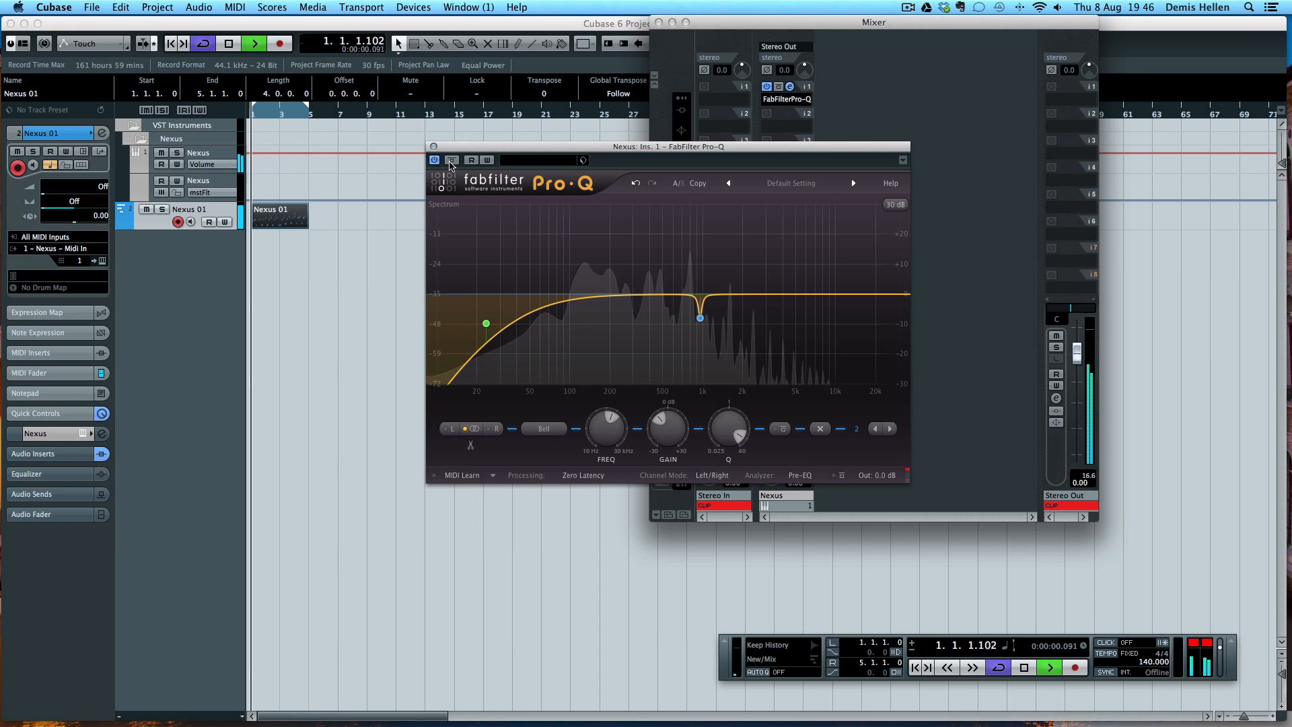
{"action": "left_click", "coordinate": [720, 339]}
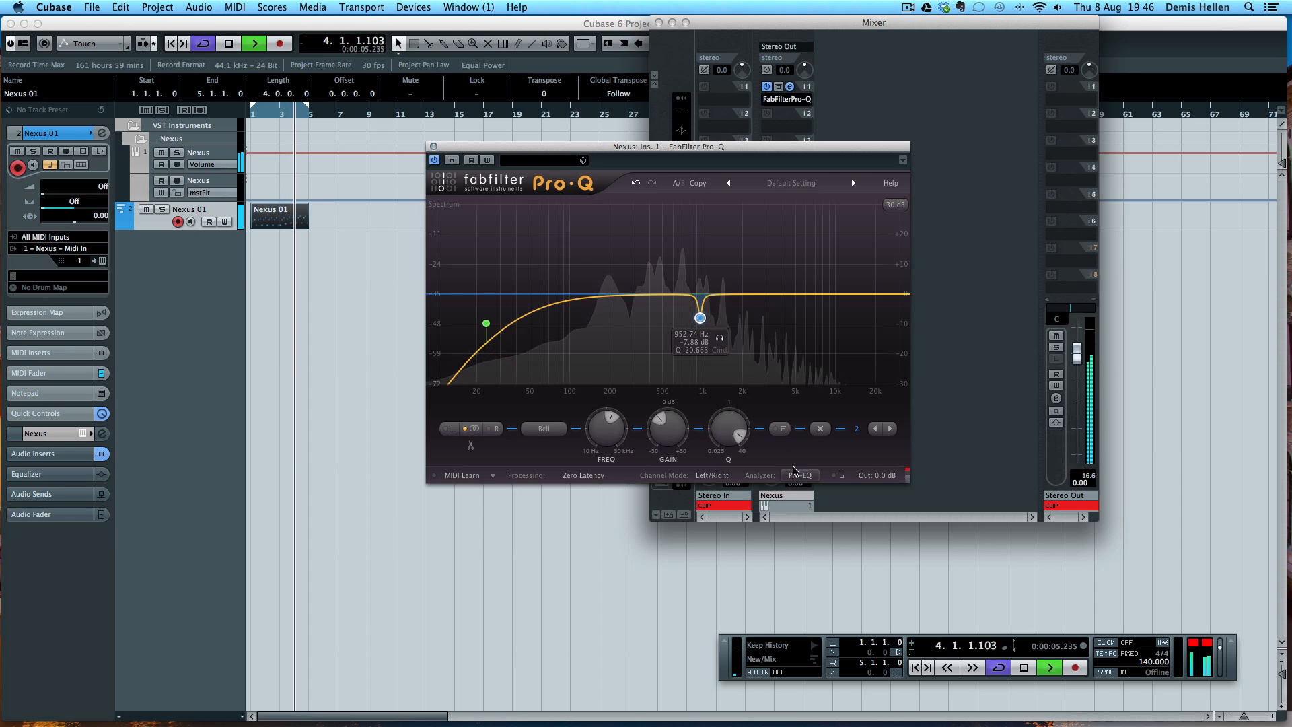
Add a bell band at about 407 Hz with a Q of about 5.3, boosting it to locate the resonance before cutting it to about -7.5 dB
{"action": "left_click", "coordinate": [646, 295]}
{"action": "left_click_drag", "start_coordinate": [731, 431], "coordinate": [731, 403]}
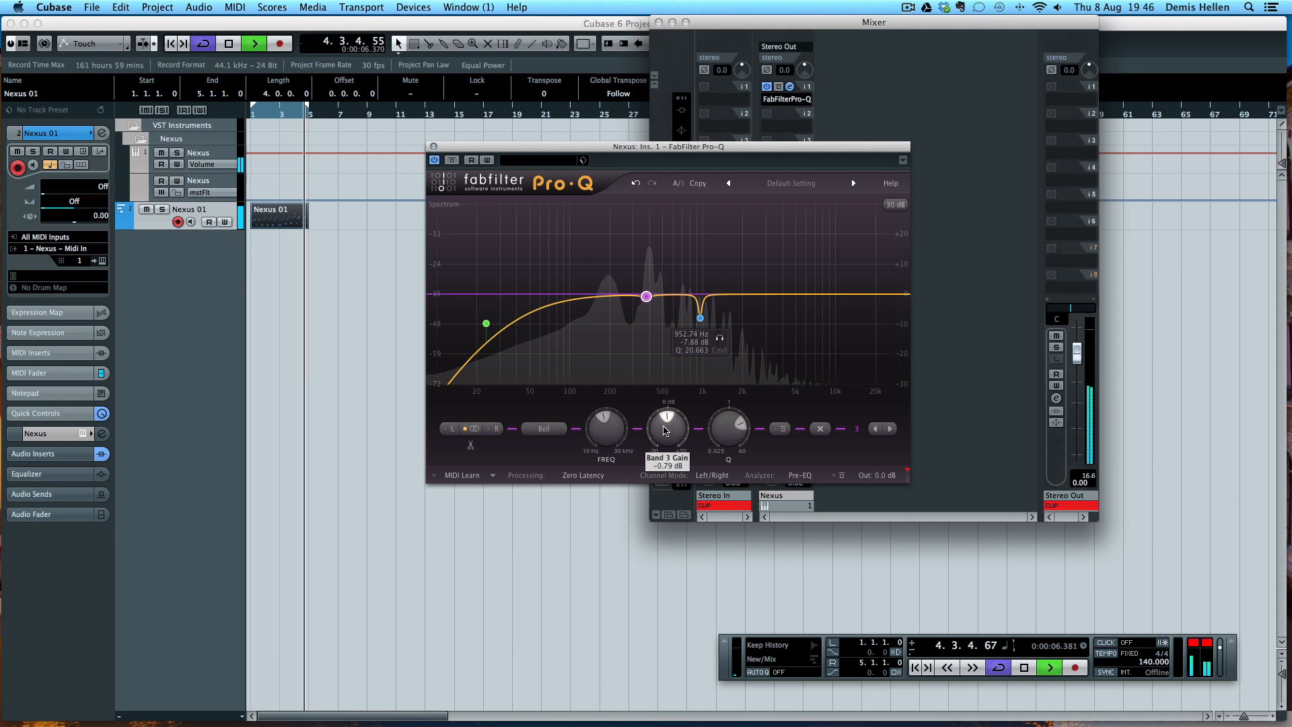
{"action": "left_click_drag", "start_coordinate": [663, 426], "coordinate": [664, 411]}
{"action": "left_click_drag", "start_coordinate": [647, 277], "coordinate": [651, 206]}
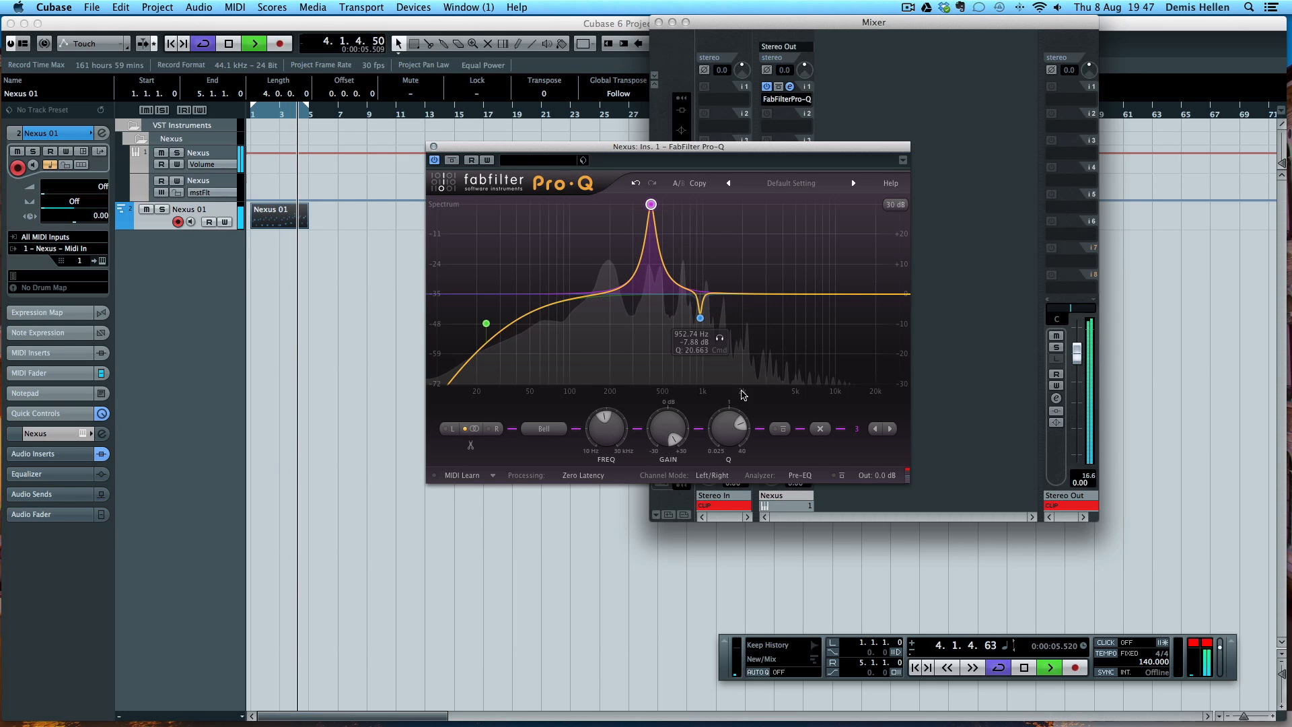
{"action": "left_click_drag", "start_coordinate": [666, 434], "coordinate": [664, 529]}
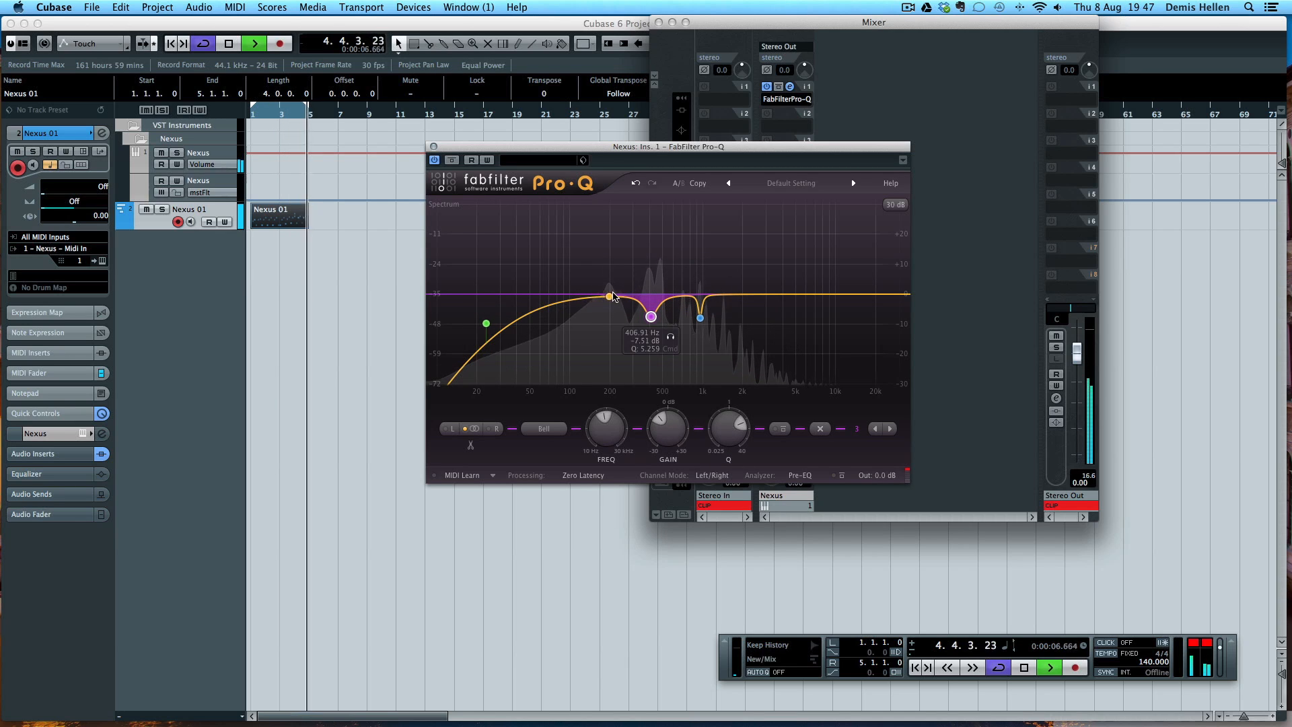
Add a bell band at about 160 Hz with a Q of about 3.1 and cut it by about 3.9 dB
{"action": "left_click", "coordinate": [592, 297]}
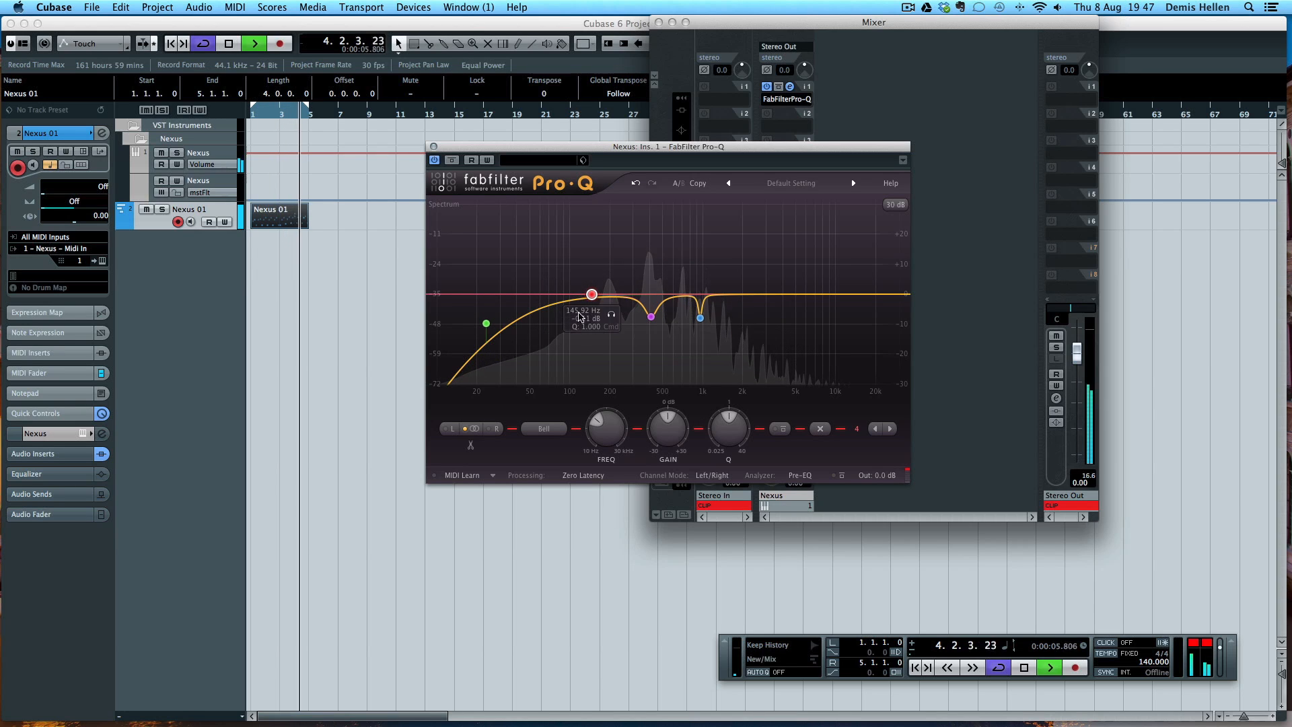
{"action": "left_click_drag", "start_coordinate": [738, 441], "coordinate": [742, 425]}
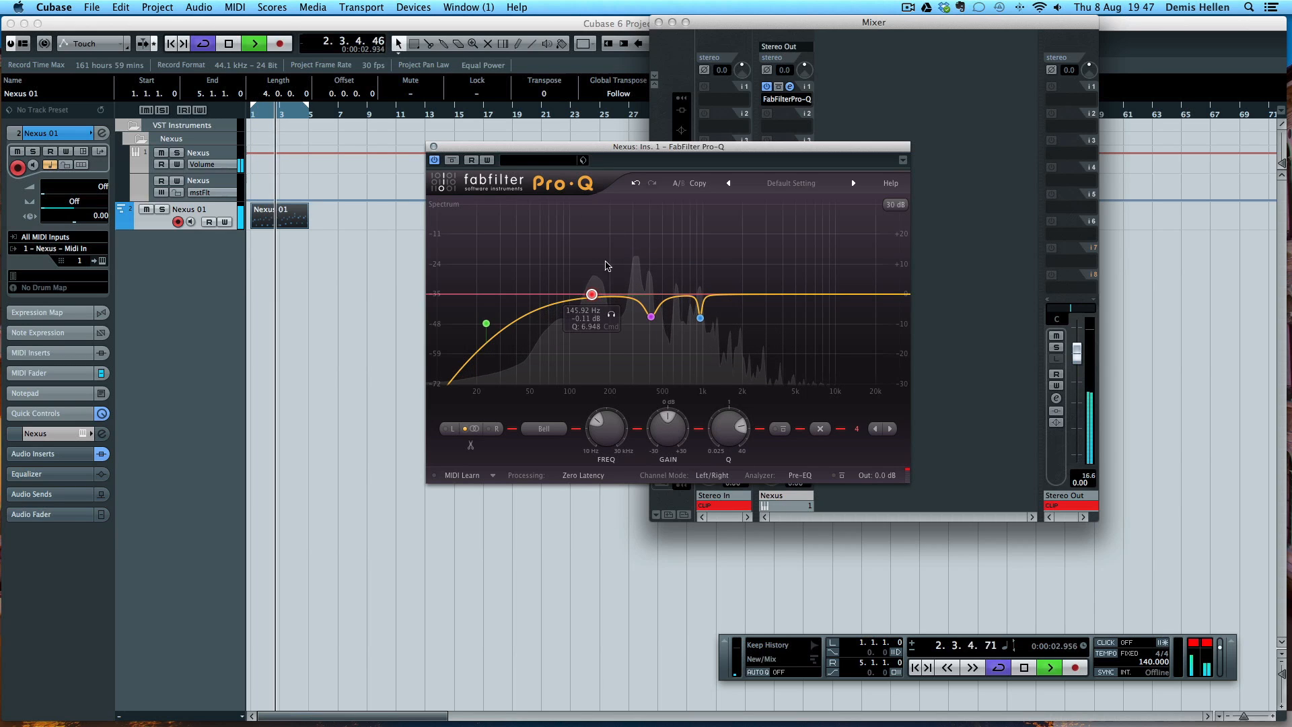
{"action": "mouse_move", "coordinate": [592, 295]}
{"action": "left_mouse_down"}
{"action": "mouse_move", "coordinate": [598, 205]}
{"action": "mouse_move", "coordinate": [603, 342]}
{"action": "mouse_move", "coordinate": [596, 315]}
{"action": "left_mouse_up"}
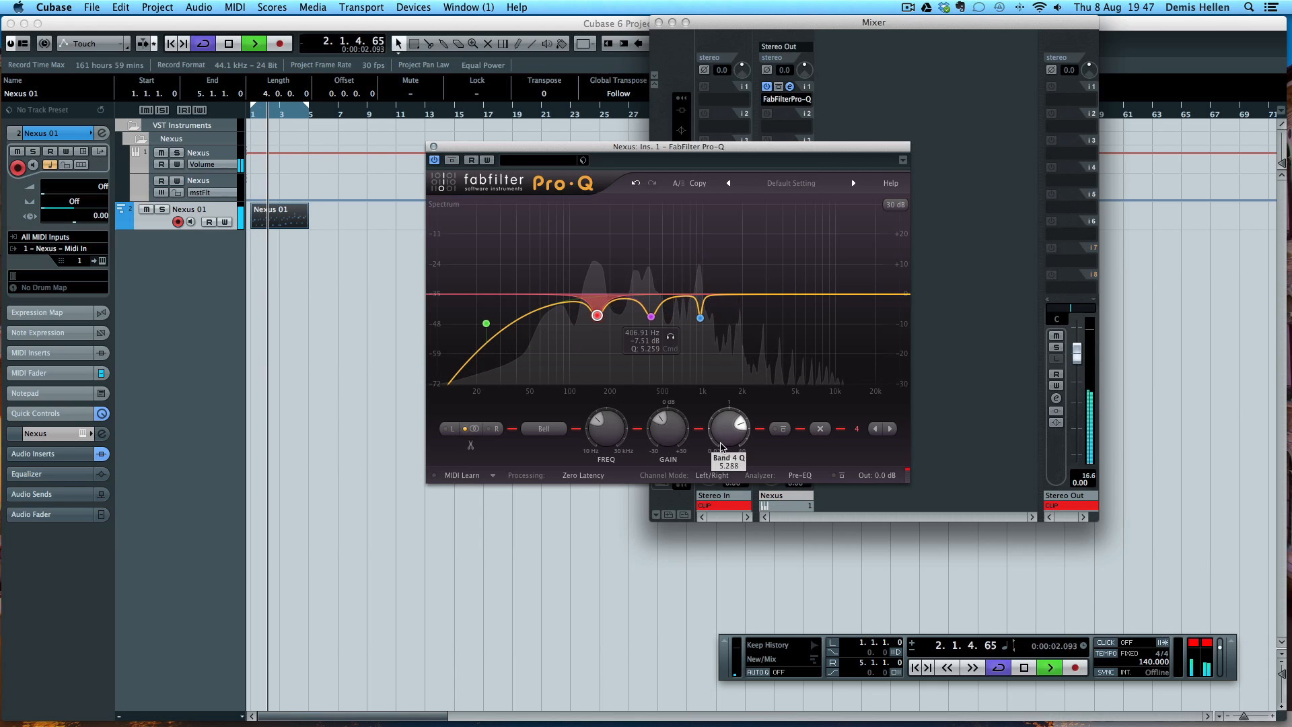
{"action": "left_click_drag", "start_coordinate": [597, 315], "coordinate": [595, 308]}
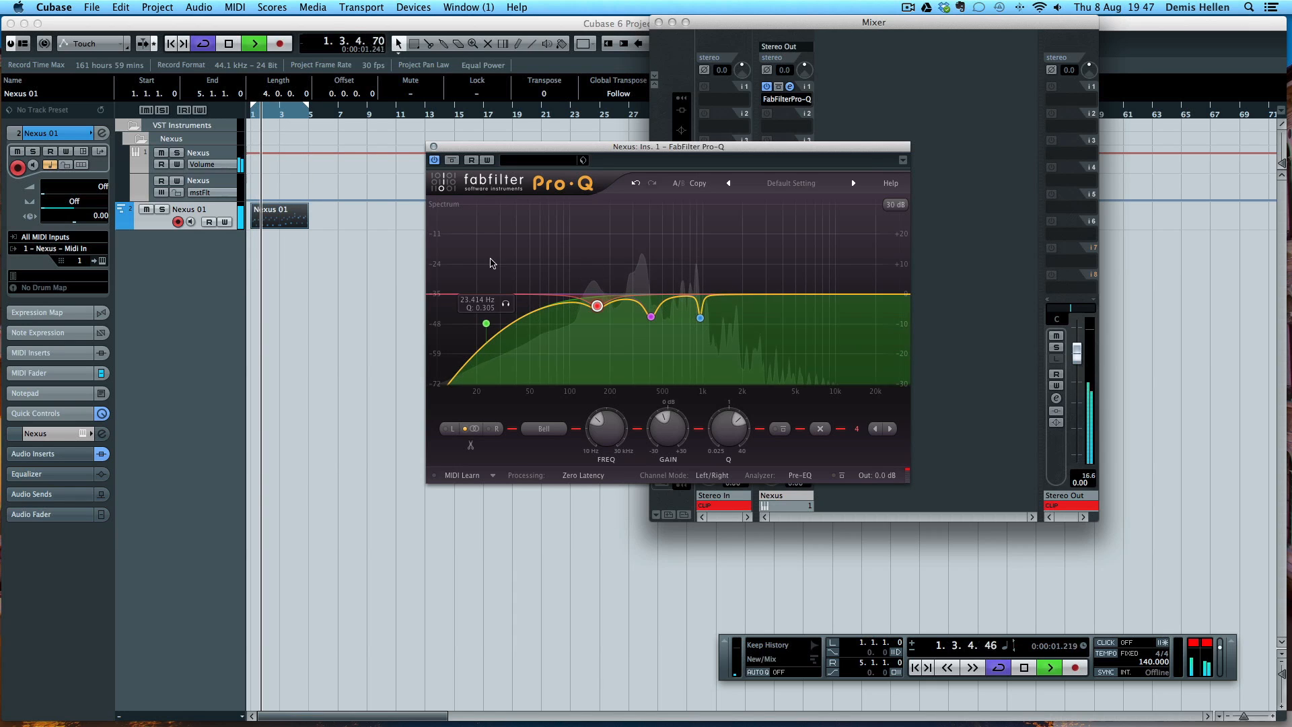
Raise the low cut frequency to just below 50 Hz and compare the loop with the EQ bypassed and active
{"action": "left_click_drag", "start_coordinate": [487, 325], "coordinate": [506, 326]}
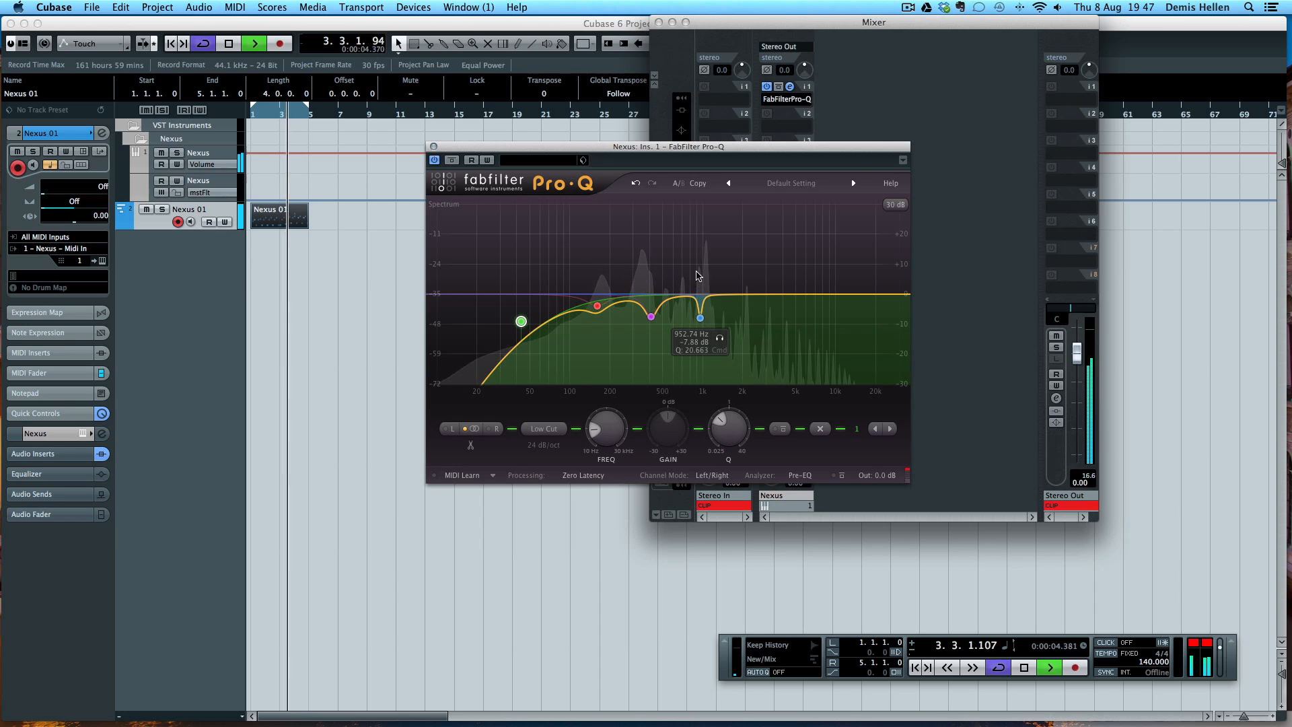
{"action": "left_click", "coordinate": [452, 160]}
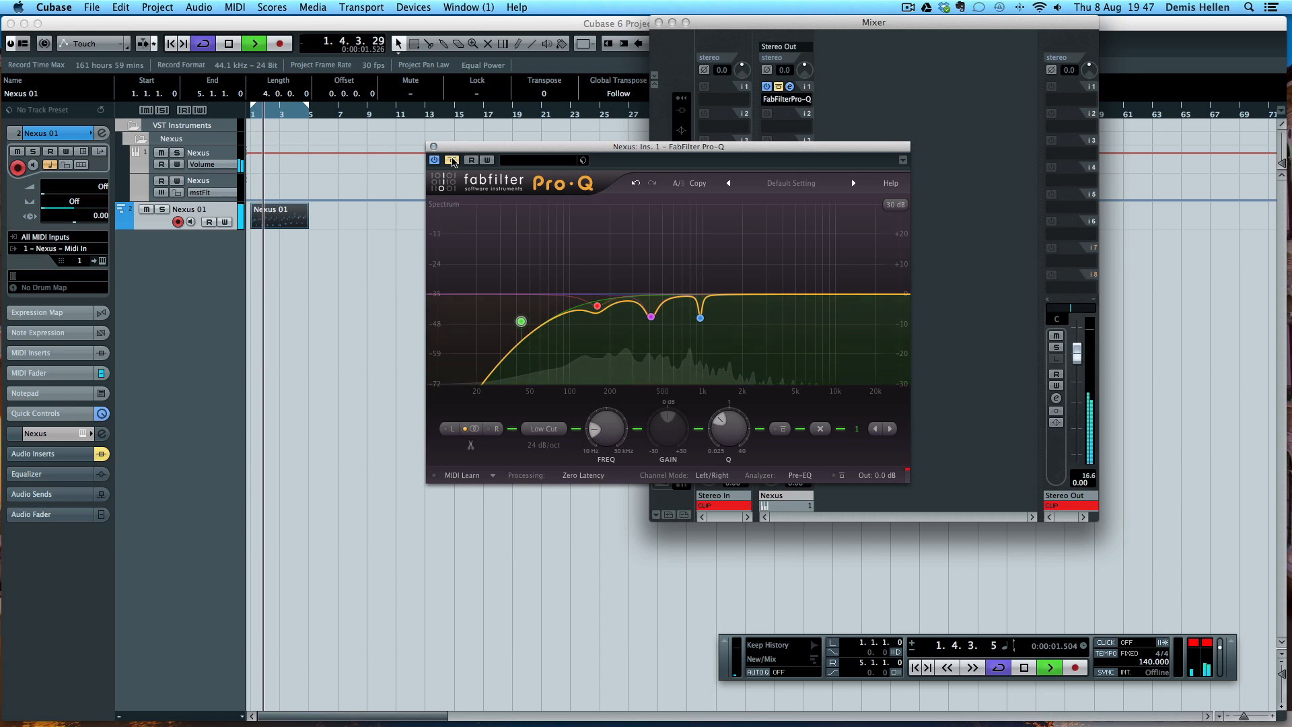
{"action": "left_click", "coordinate": [452, 160]}
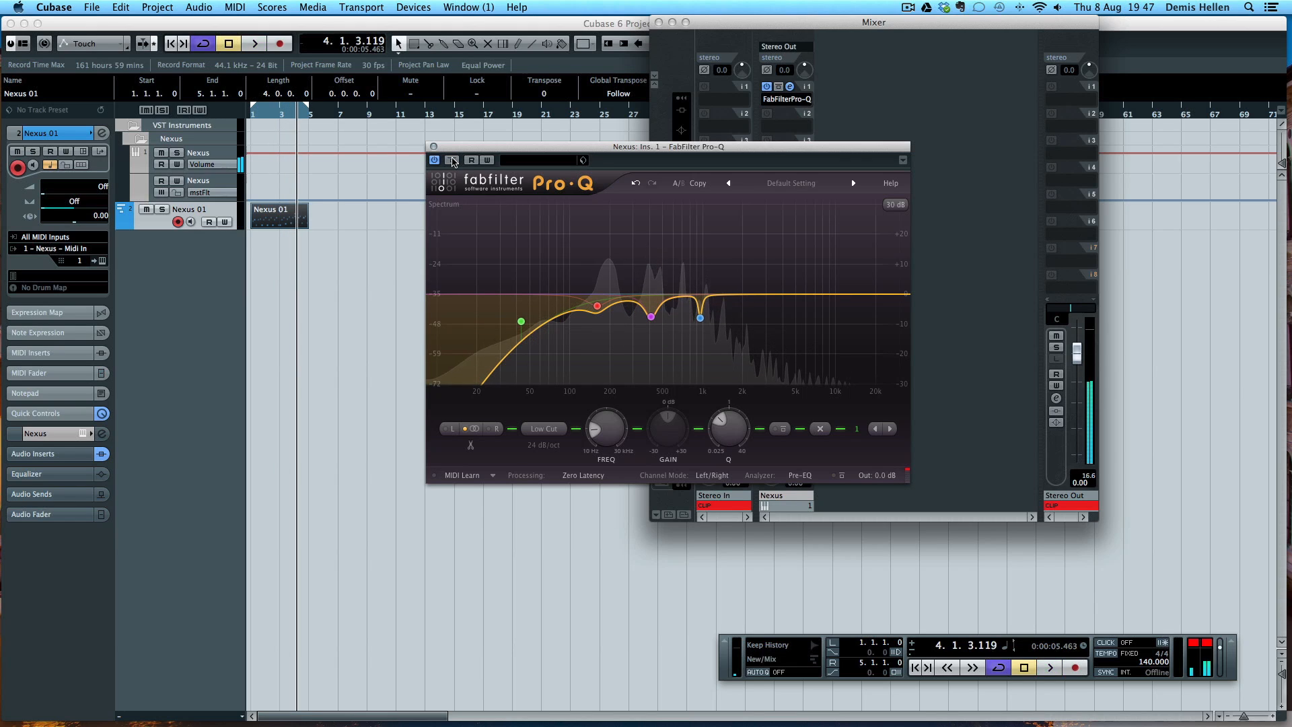
{"action": "key", "text": "space"}
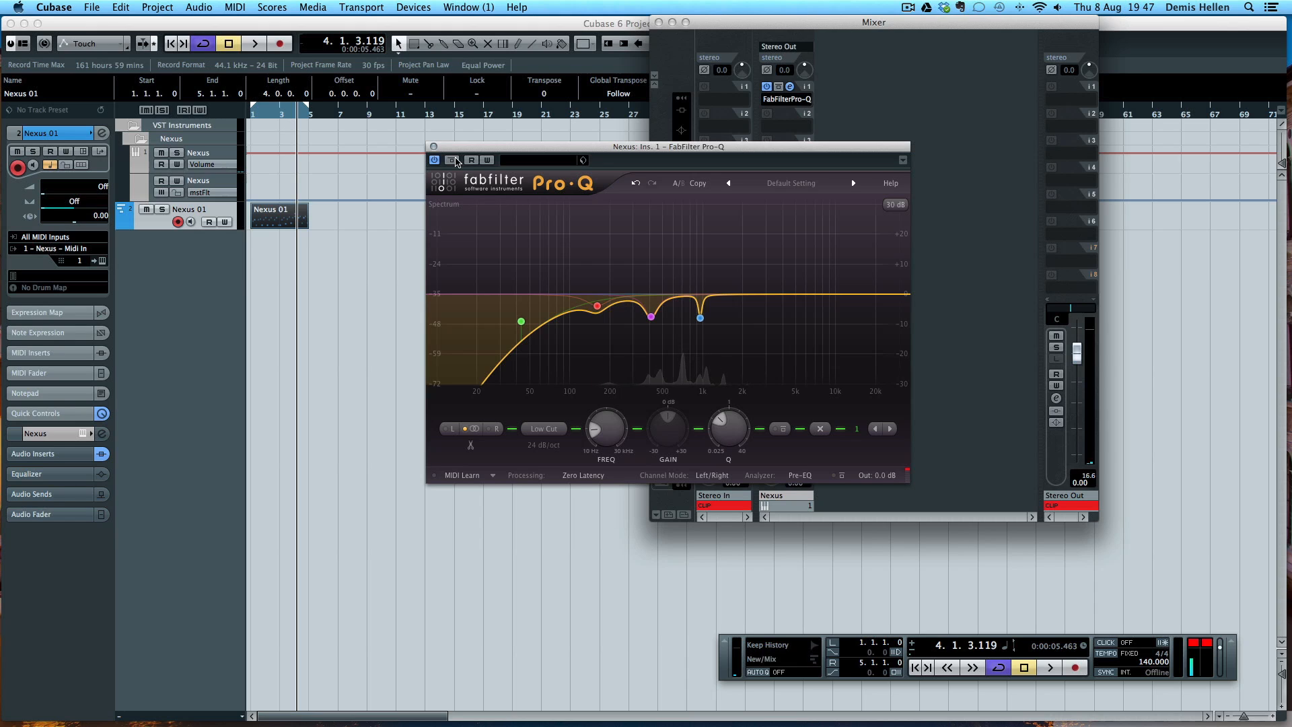
{"action": "key", "text": "space"}
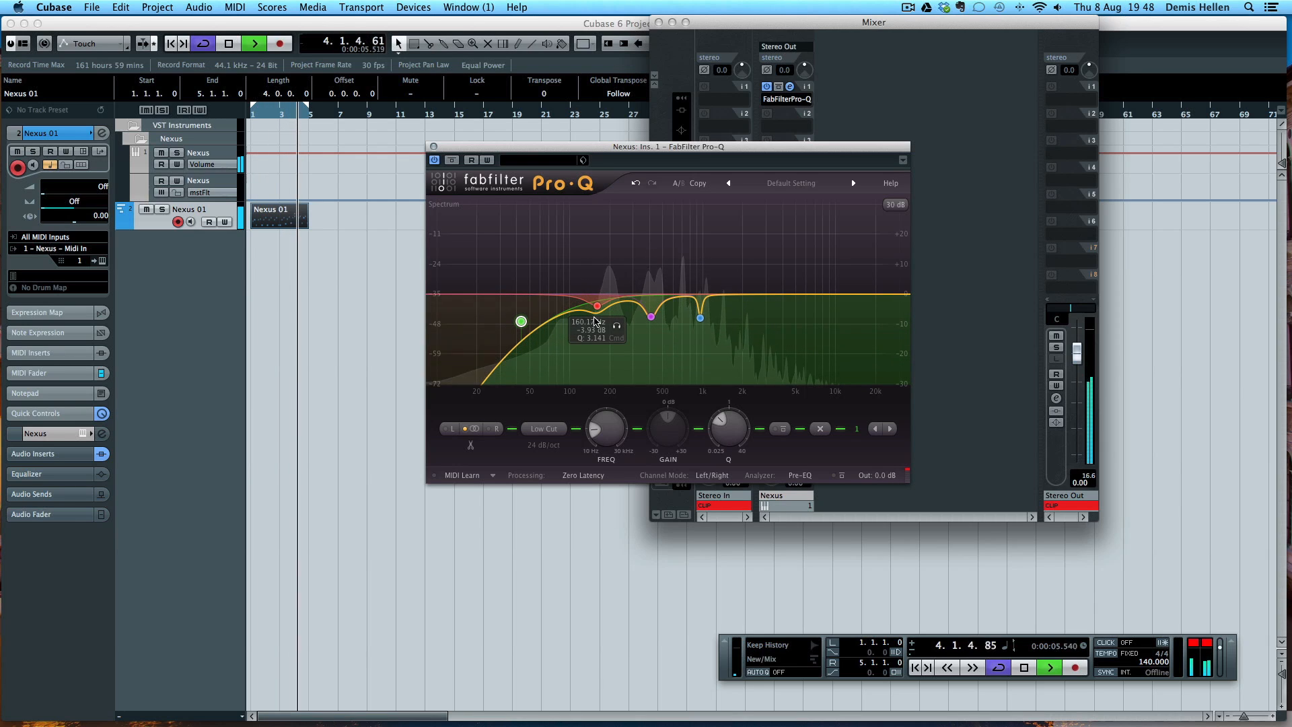
{"action": "key", "text": "space"}
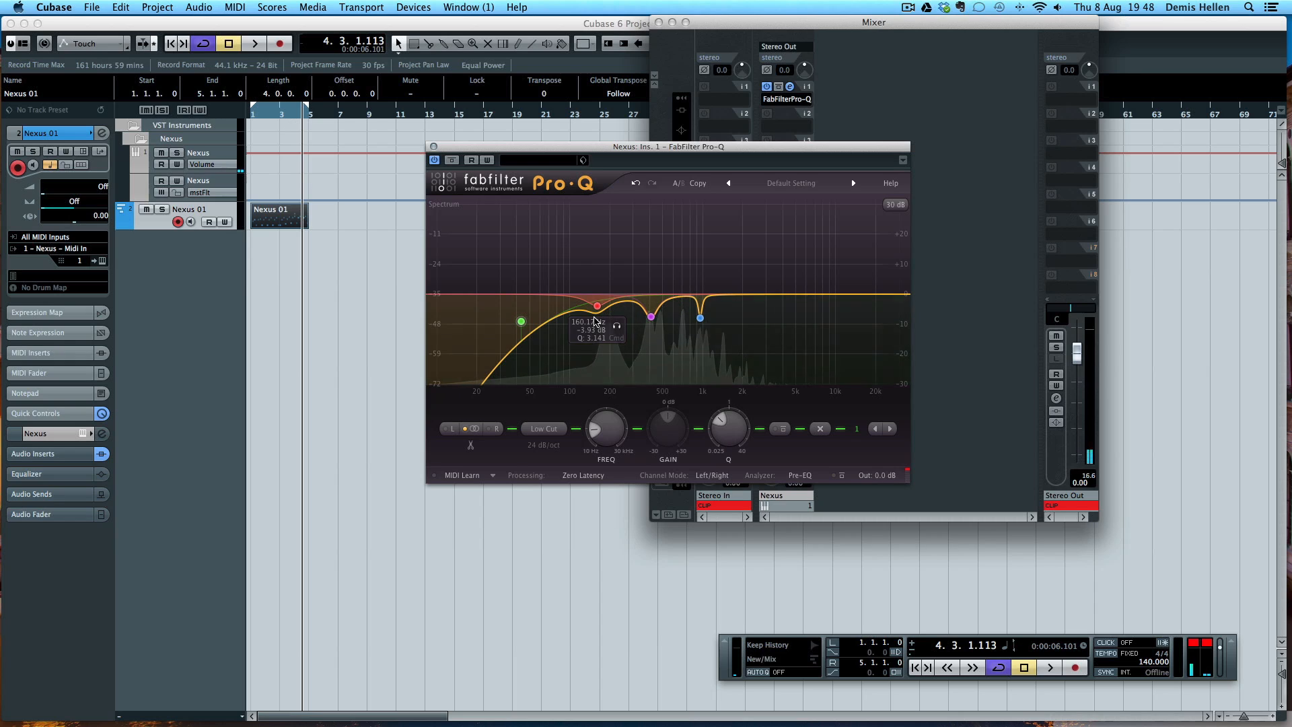